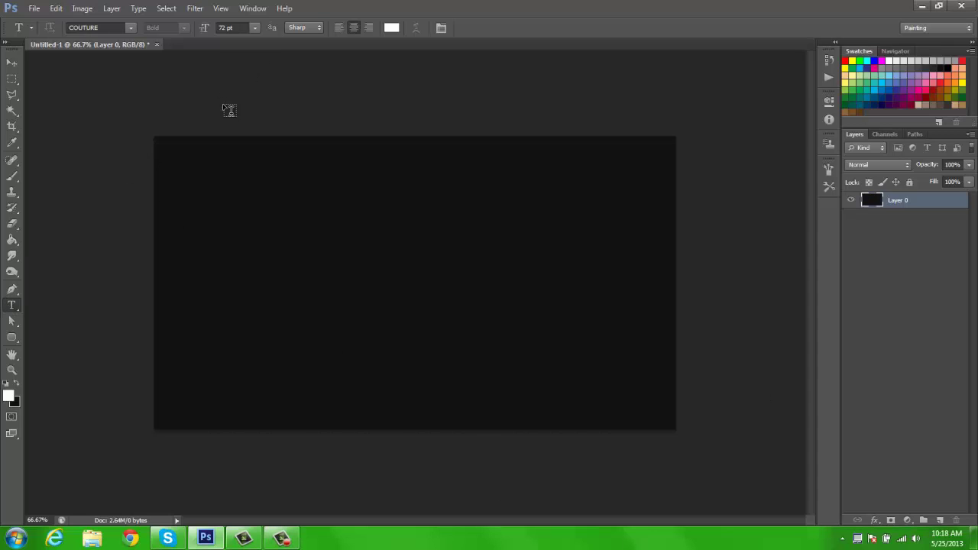
Type 'AROUND 50 SUBS' as white text and move it to the canvas's top-left corner.
click(208, 174)
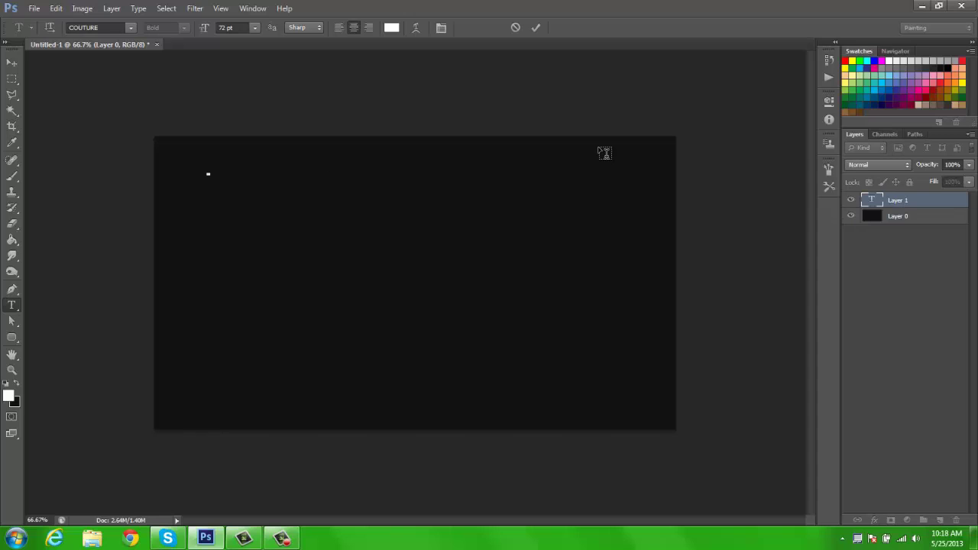
text(AROUND 50 SUBS)
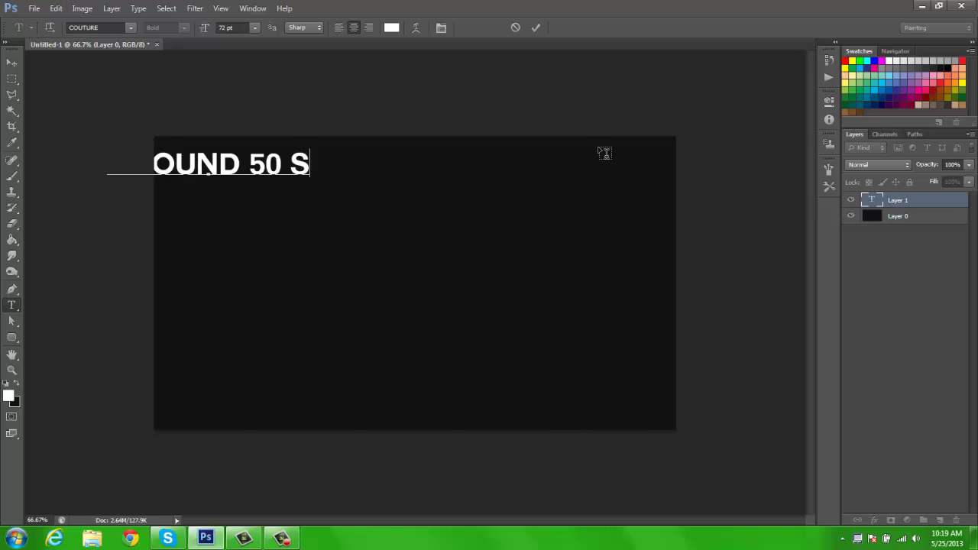
click(12, 61)
drag(354, 87, 461, 95)
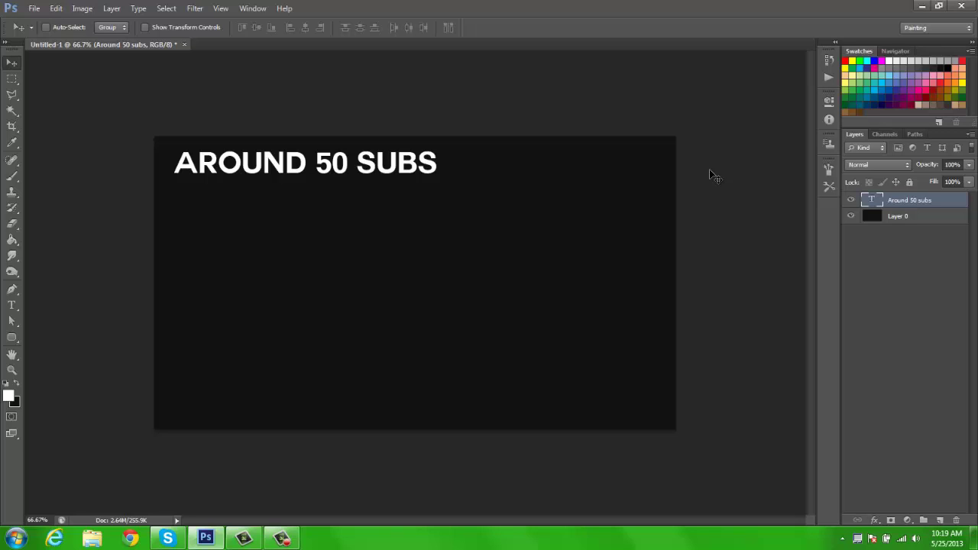
Add a '100+ Subs' text line and position it just under the title.
key(t)
click(178, 255)
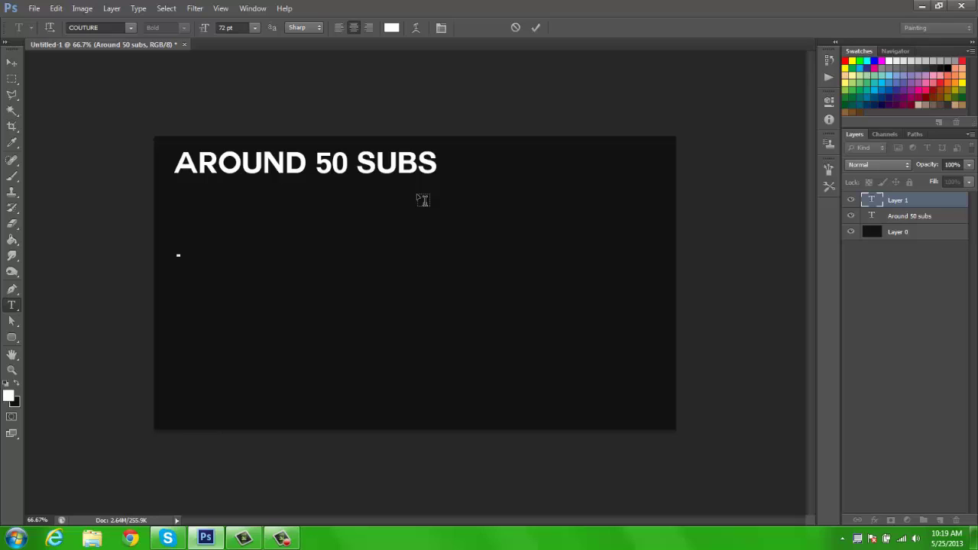
text(100)
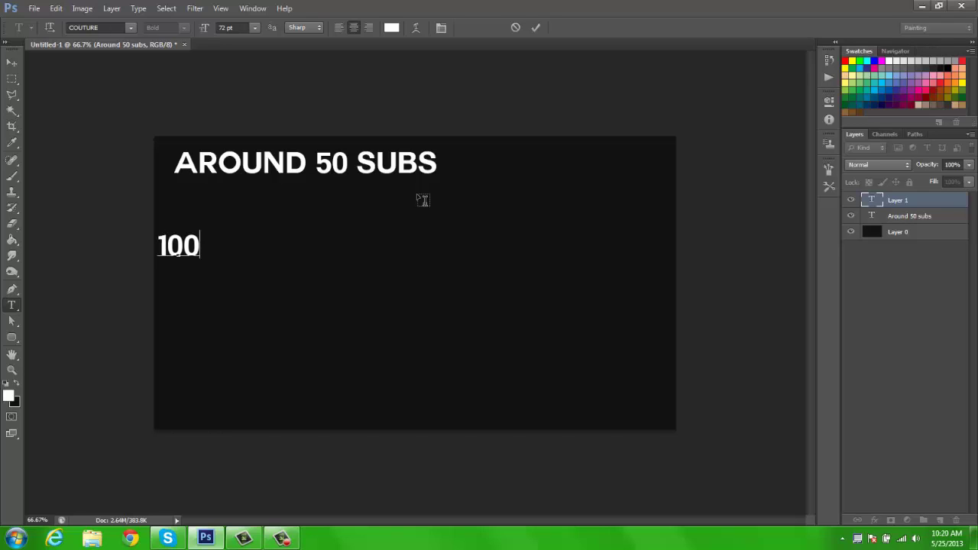
text(+ Subs)
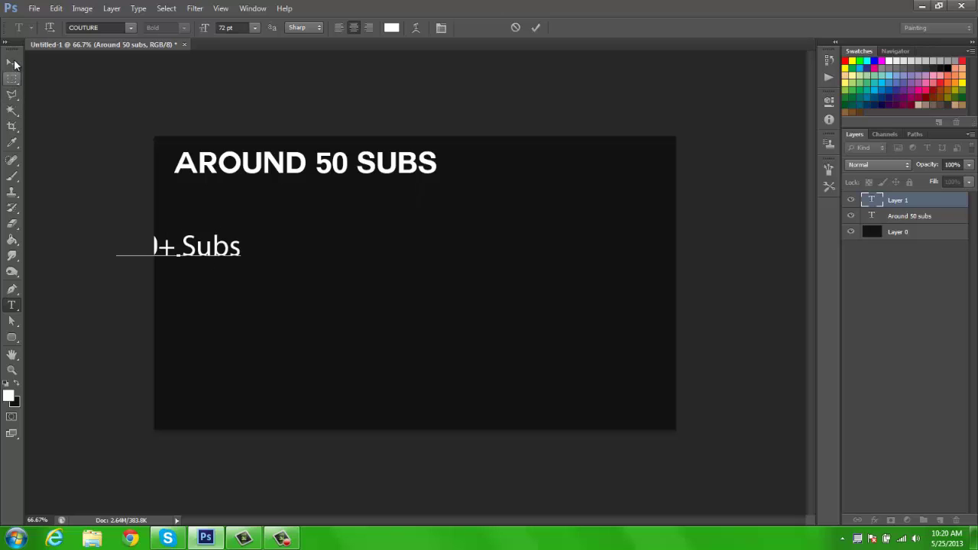
click(13, 64)
drag(133, 106, 192, 85)
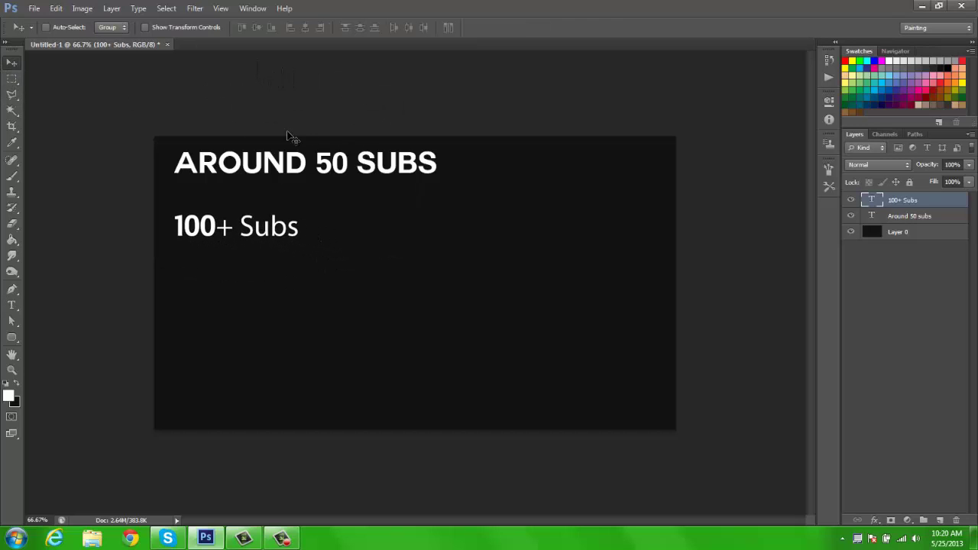
drag(293, 137, 295, 130)
key(t)
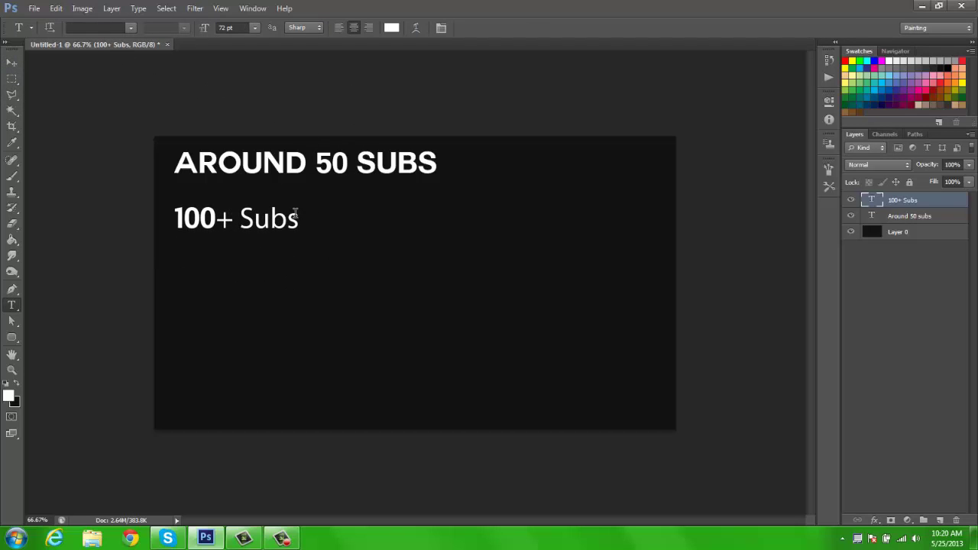
click(12, 62)
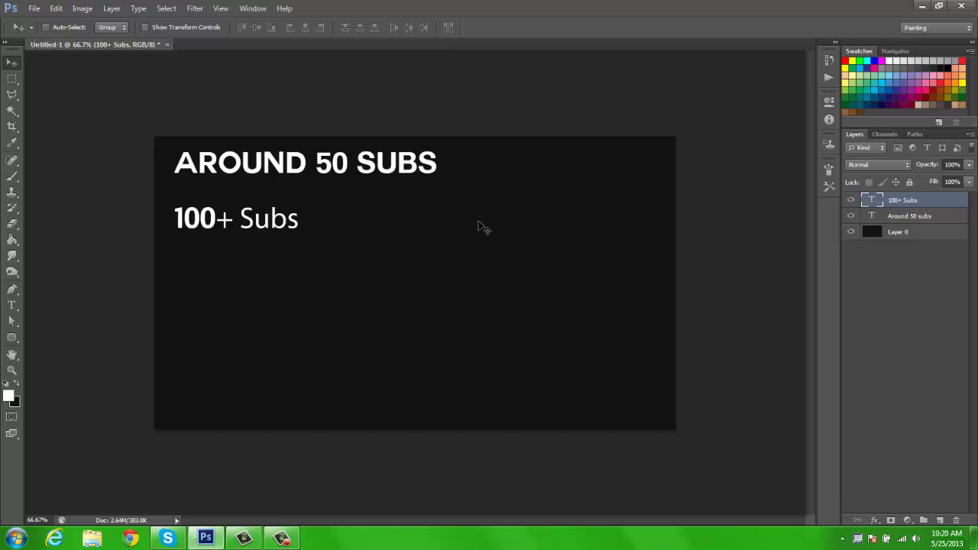
Type a 'Skype:' line with the Skype username, fixing a typo, and place it beside the title.
key(t)
click(490, 295)
text(Skype:)
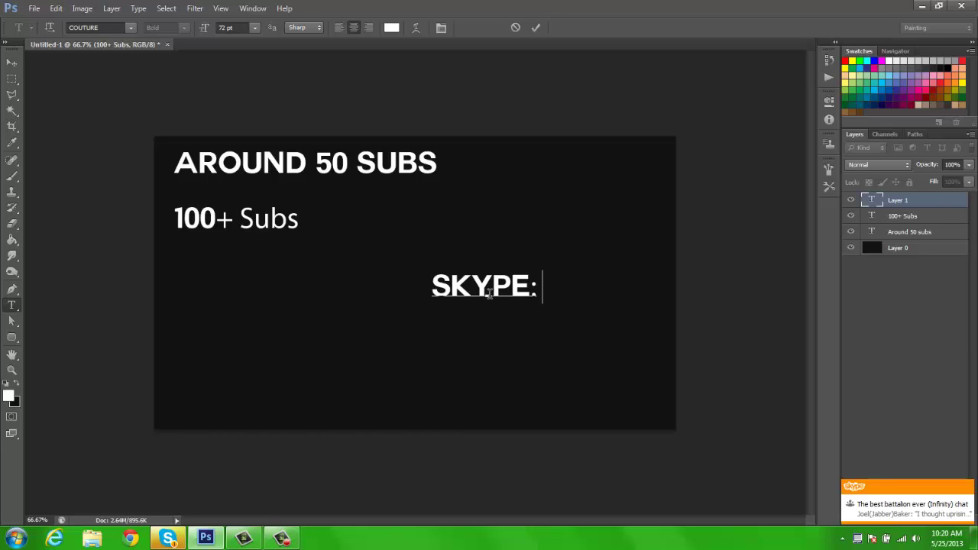
text( sl)
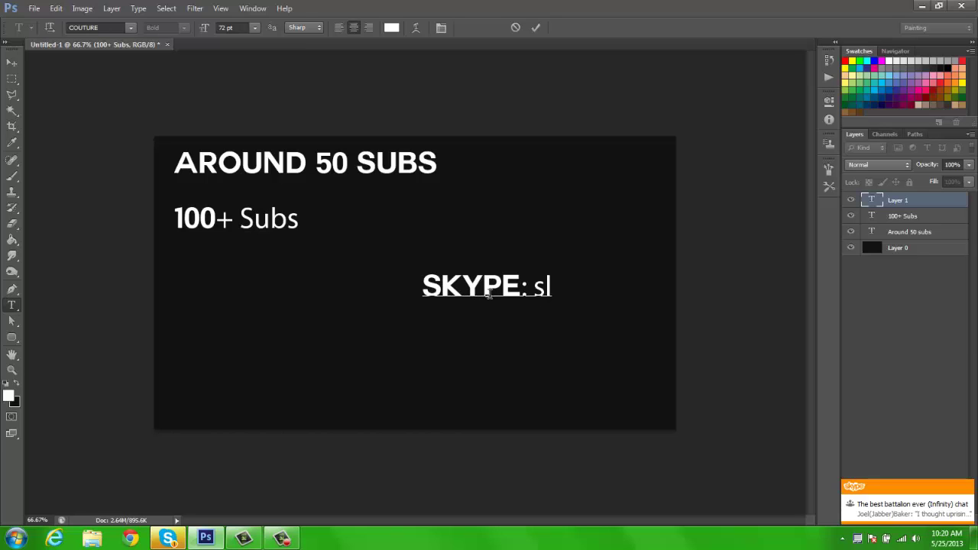
text(y100dk)
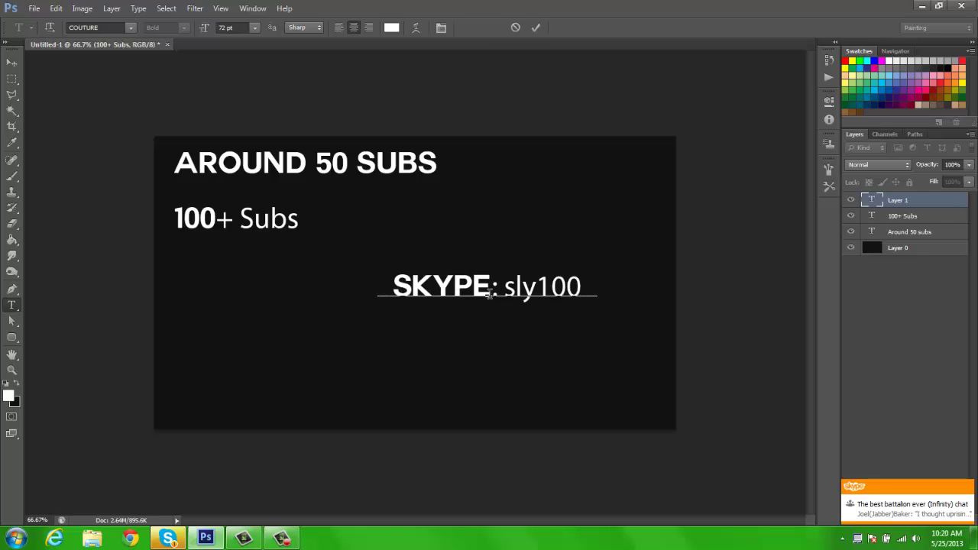
key(BackSpace)
key(BackSpace)
key(BackSpace)
key(BackSpace)
key(BackSpace)
key(BackSpace)
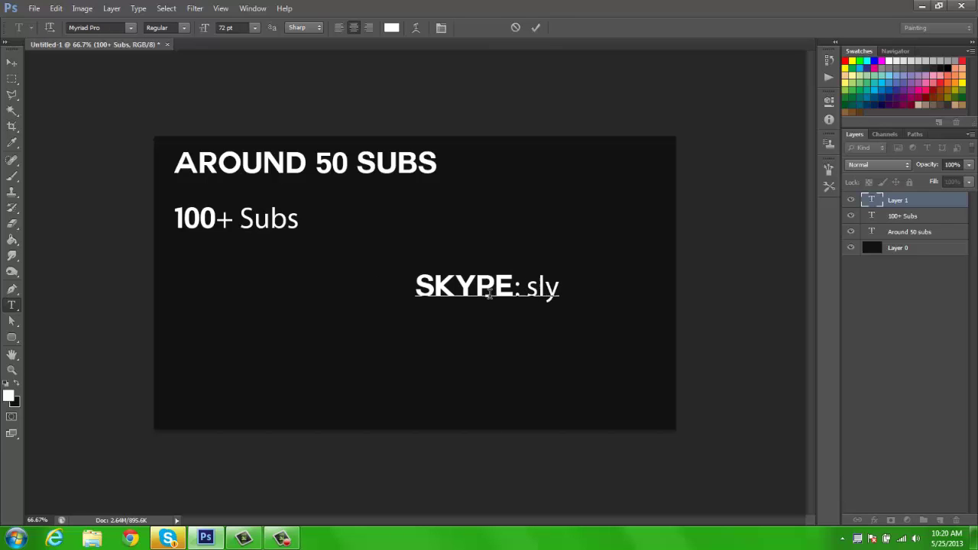
text(ydk100)
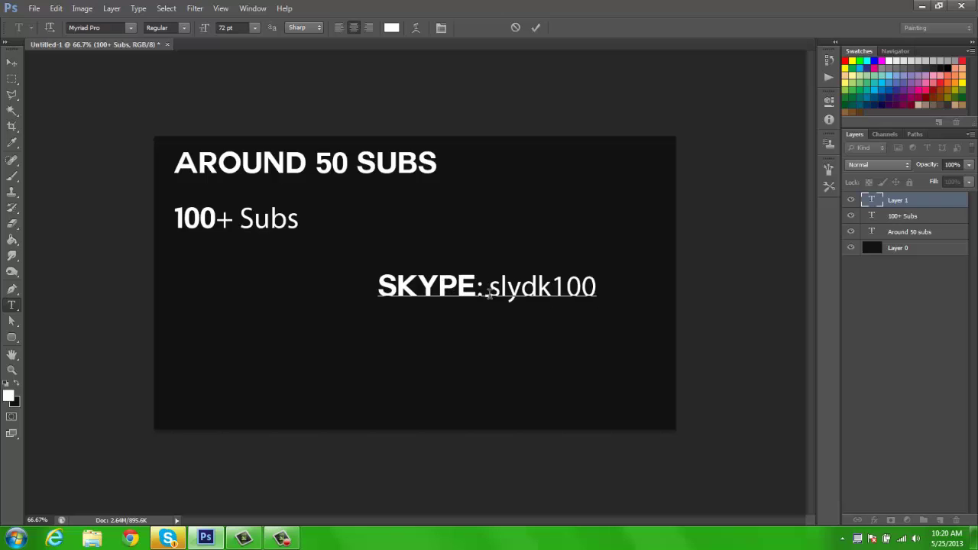
click(11, 62)
drag(527, 272, 586, 143)
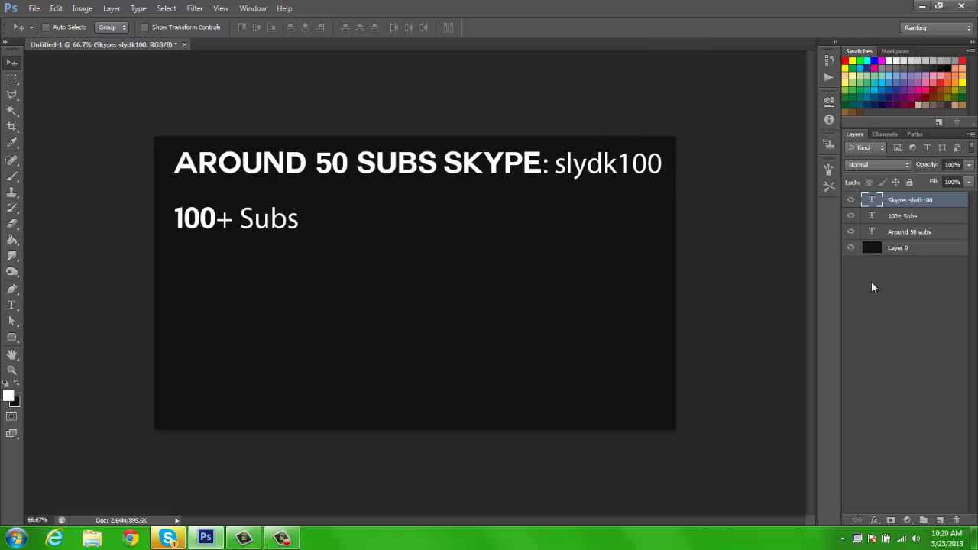
Nudge the title and 100+ Subs left, then move the Skype line down beside 100+ Subs.
click(911, 231)
key(Left)
key(Left)
key(Left)
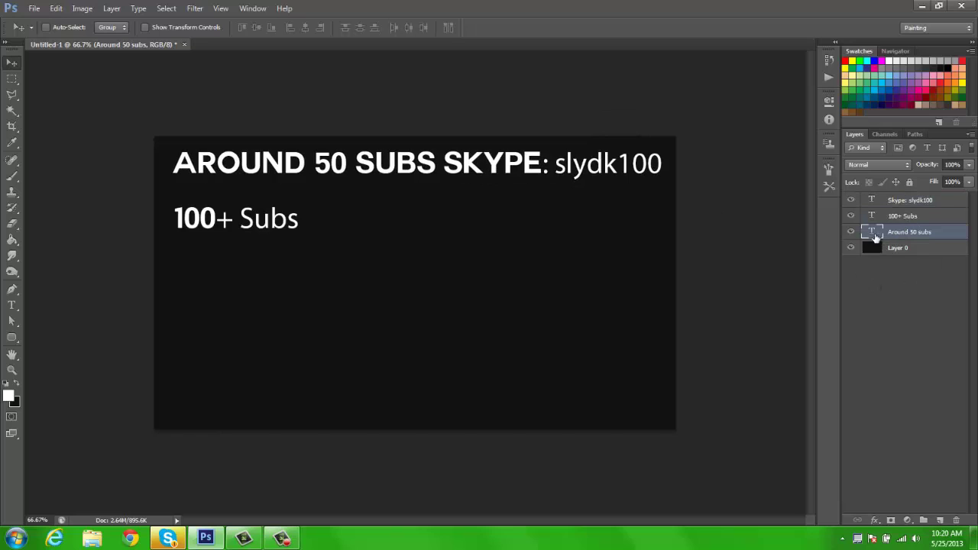
click(921, 218)
key(Left)
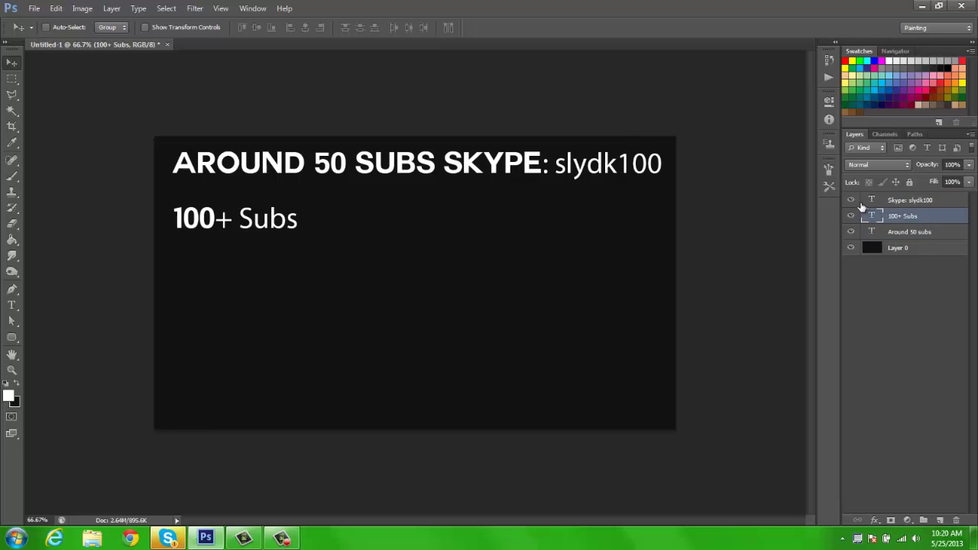
click(902, 201)
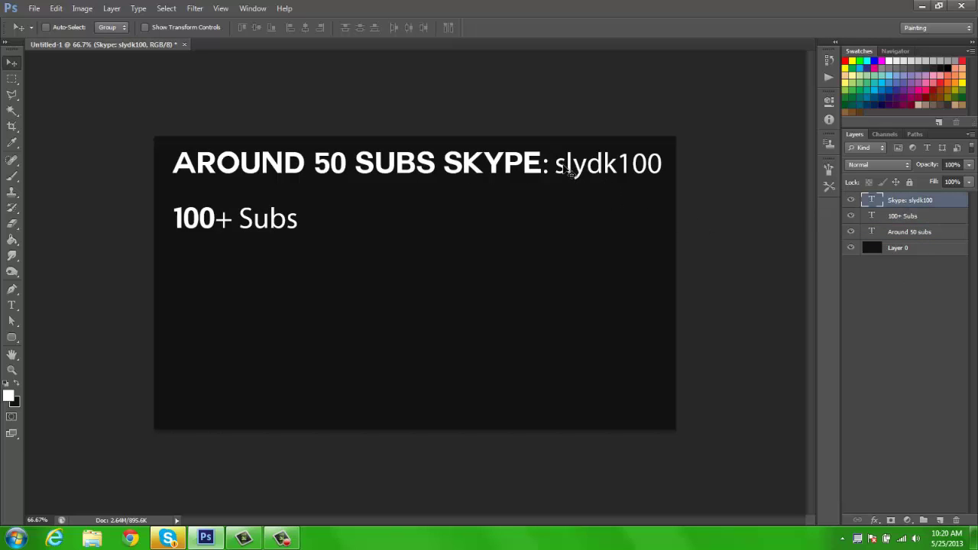
drag(601, 178, 596, 234)
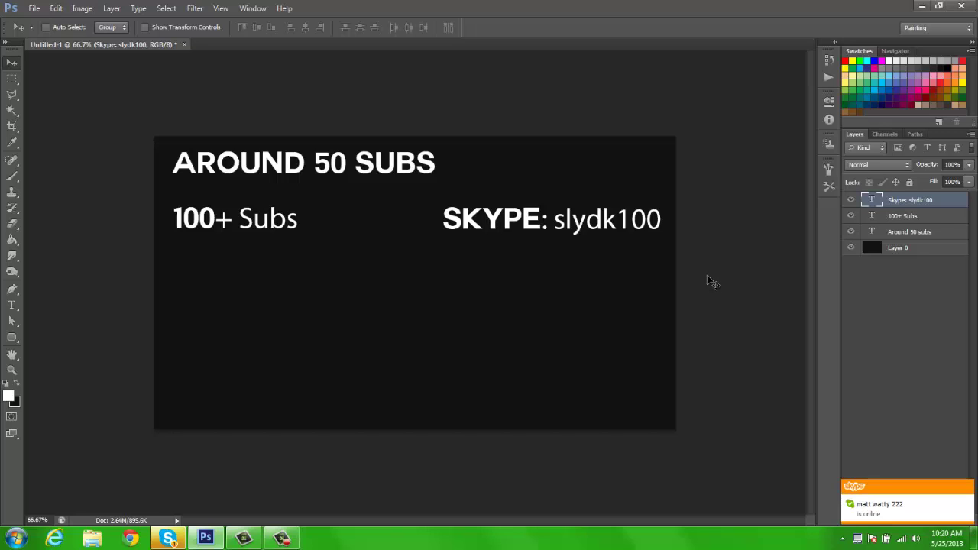
Add a '- Voice Shoutout' text line below the second line, dismissing an incoming call.
key(t)
click(247, 293)
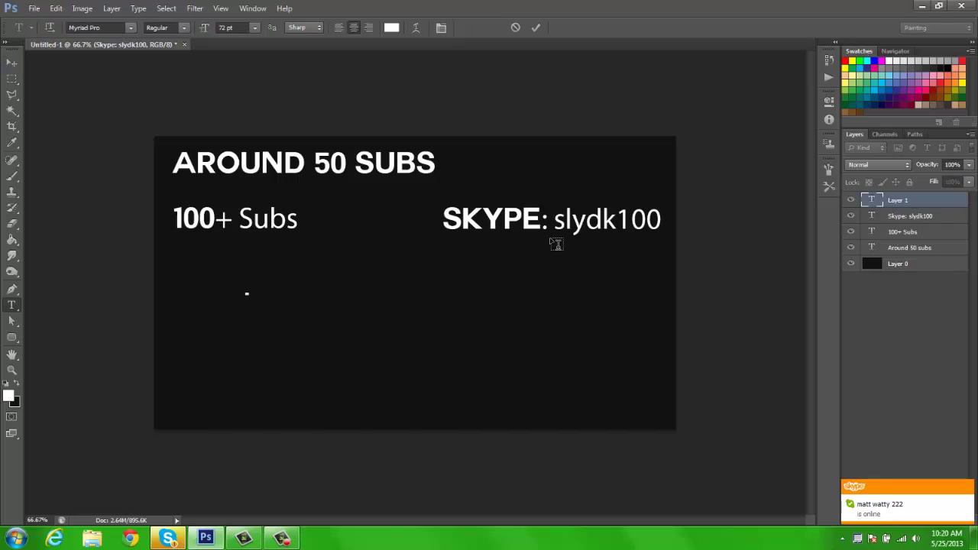
text(Internet)
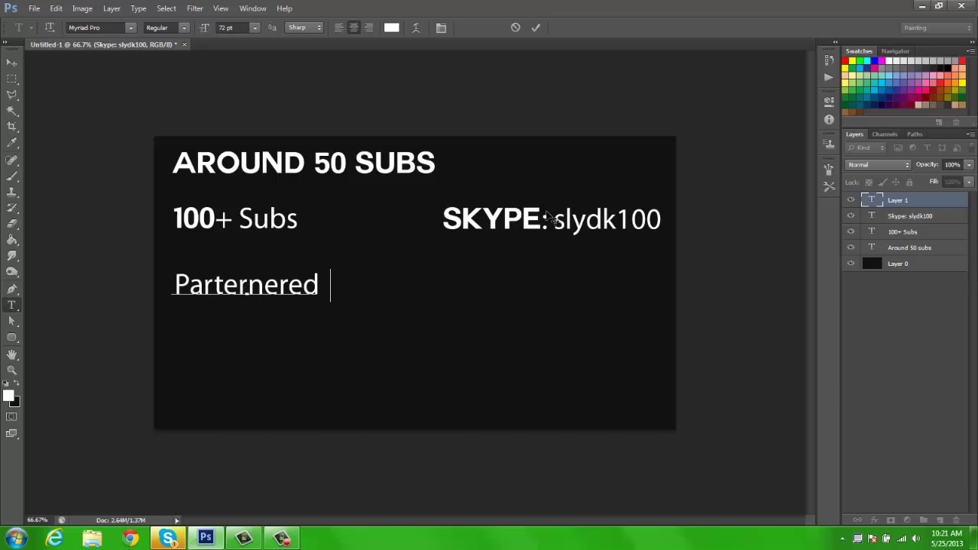
text( - Voice)
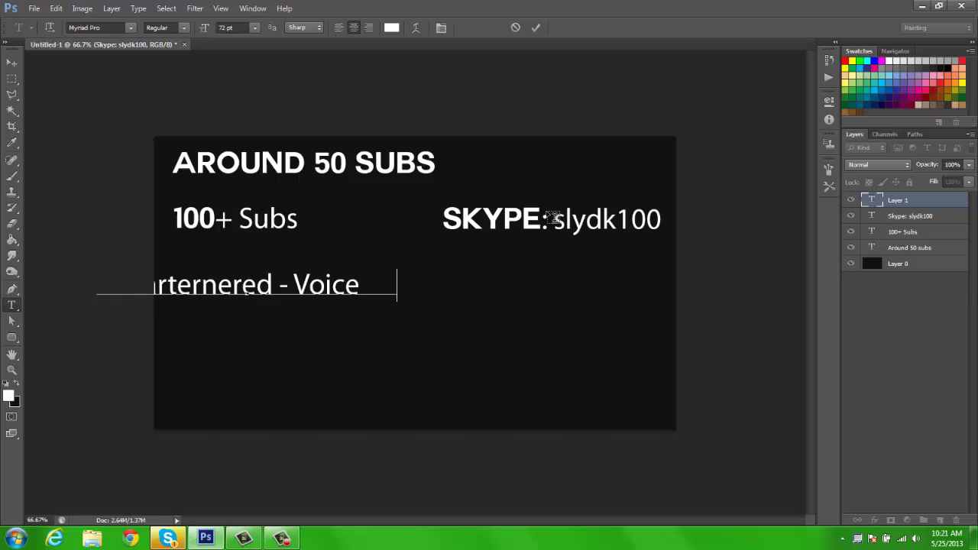
text( Shoutout)
click(11, 62)
drag(323, 201, 431, 316)
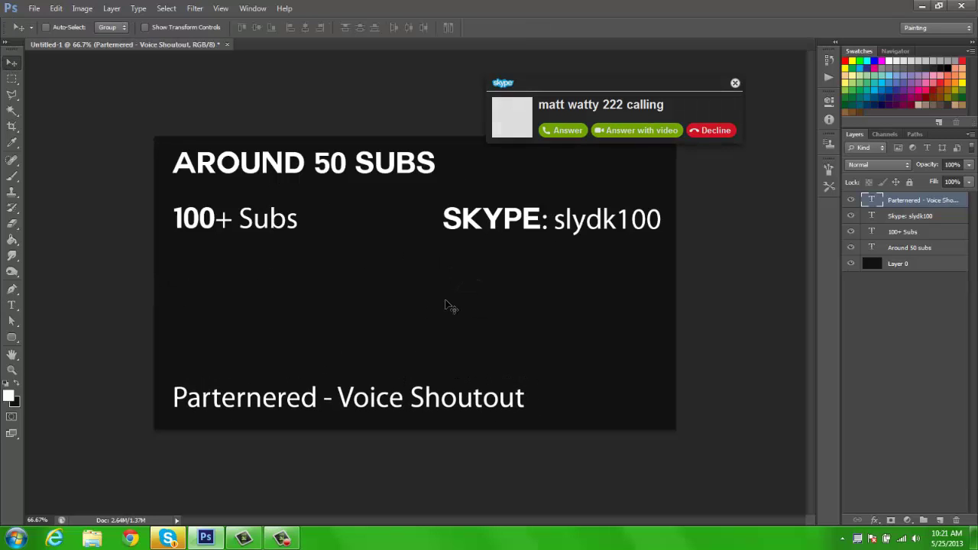
click(724, 131)
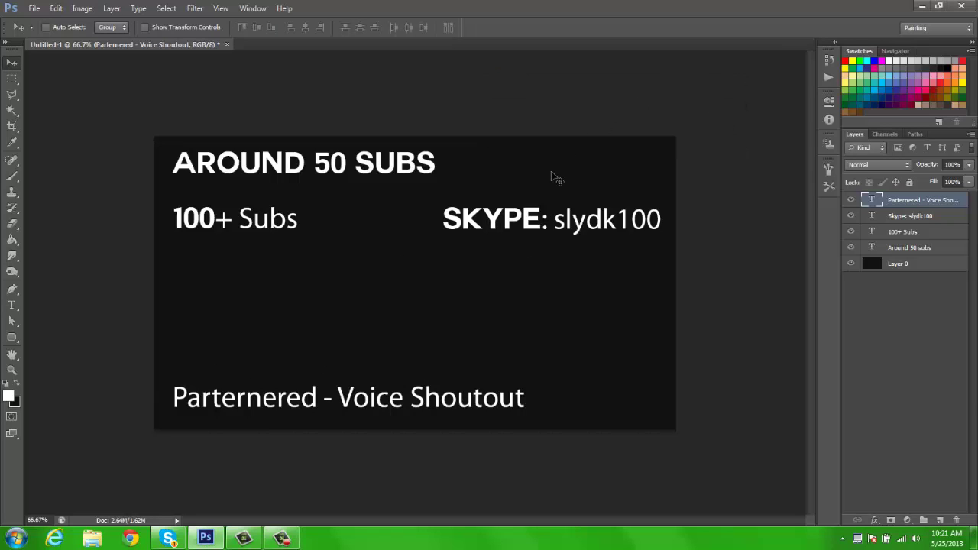
drag(251, 274, 241, 219)
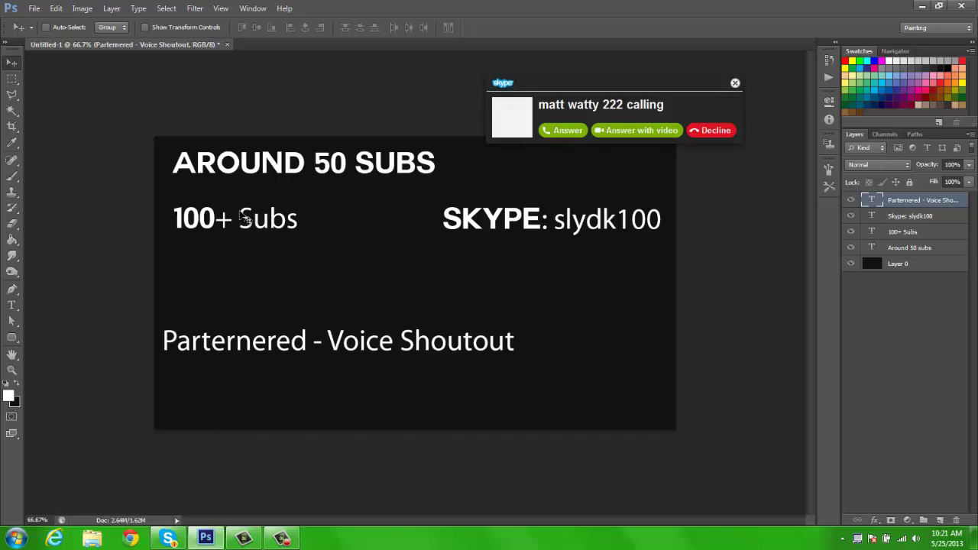
Decline the Skype call, message the caller 'im recording a video!!!', and return to Photoshop.
click(170, 539)
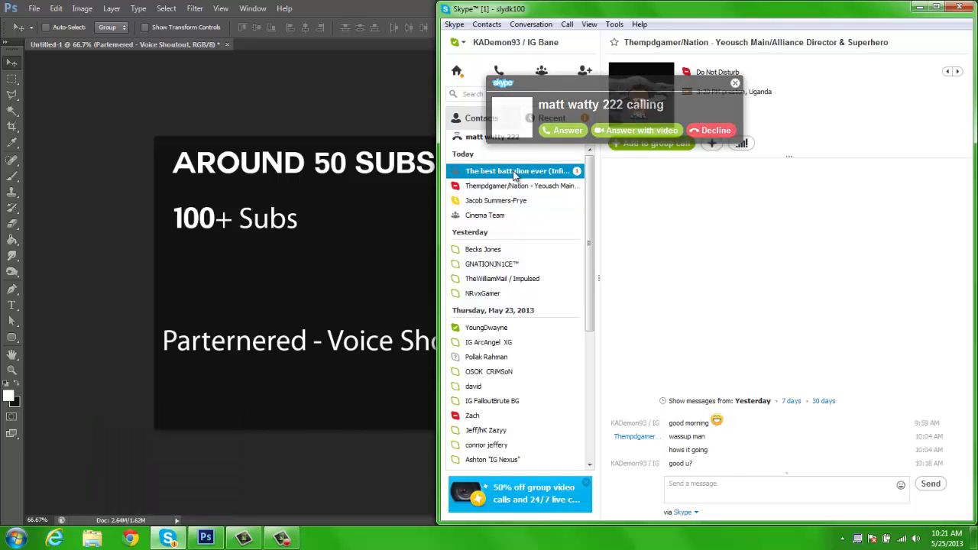
click(712, 136)
click(739, 483)
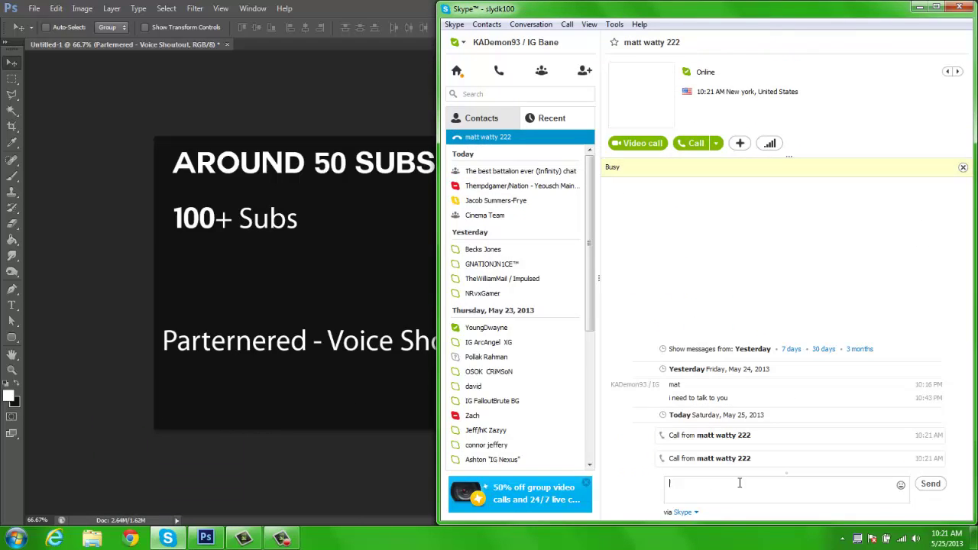
text(im recording a video!!!)
key(Return)
click(94, 212)
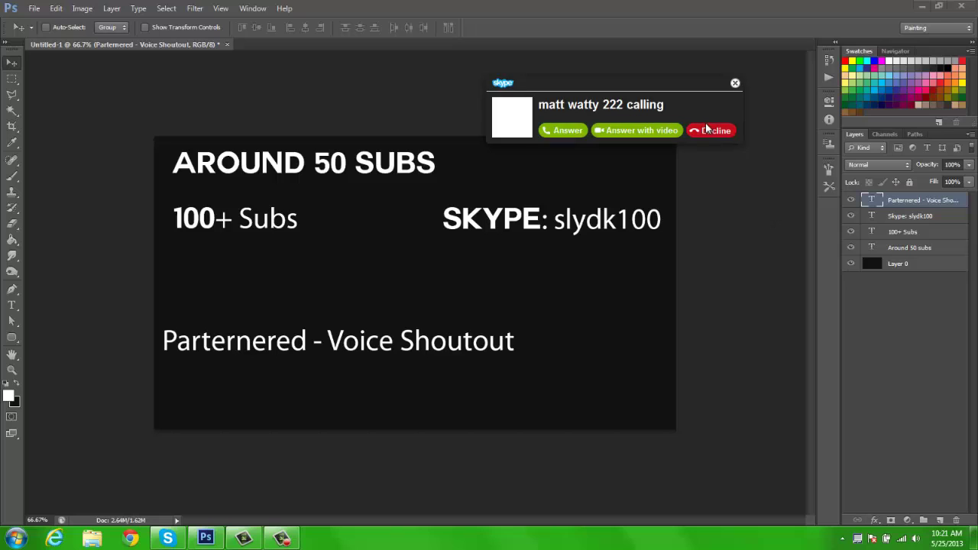
click(707, 130)
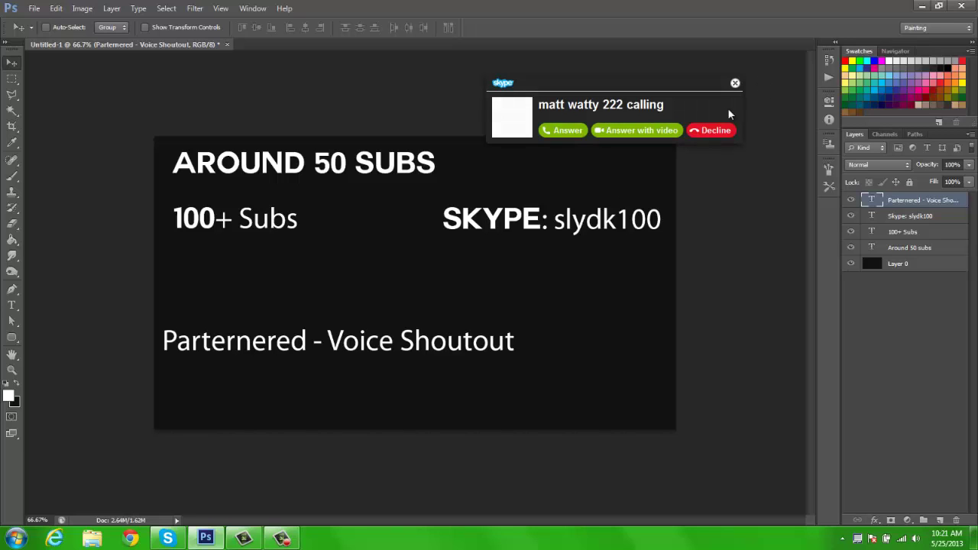
click(706, 130)
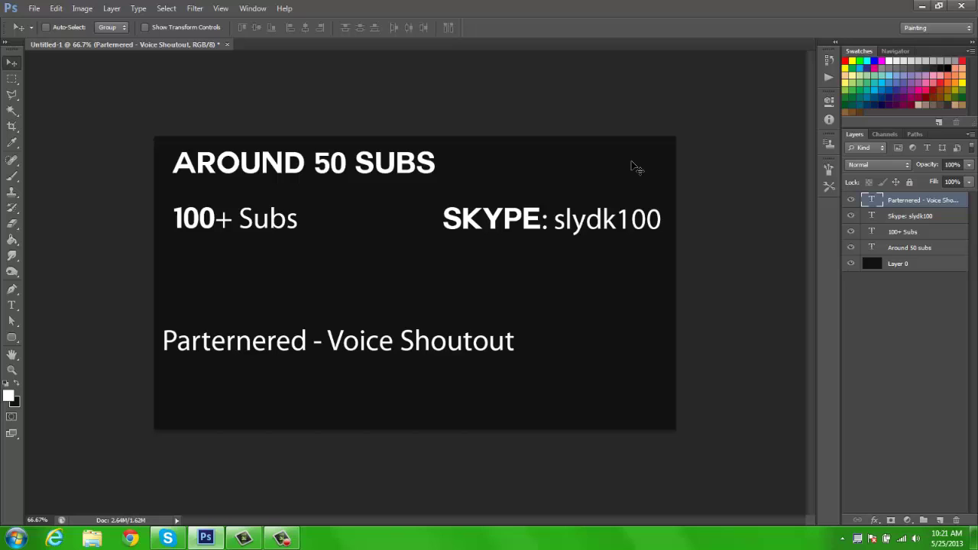
click(711, 130)
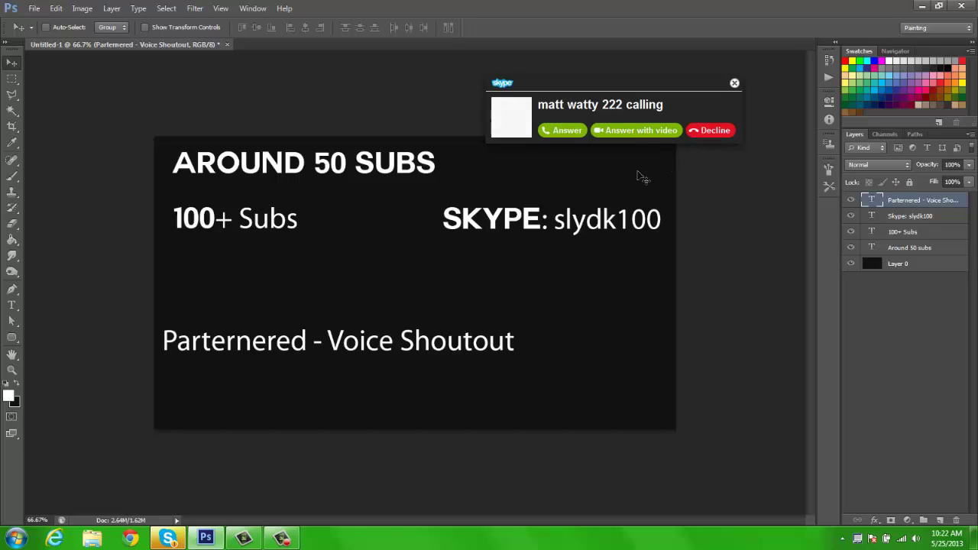
mouse_move(286, 540)
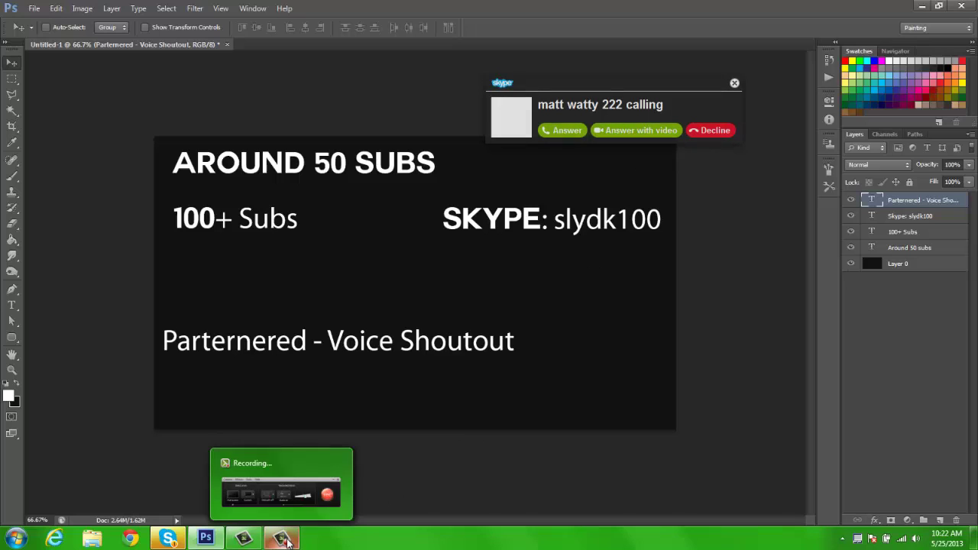